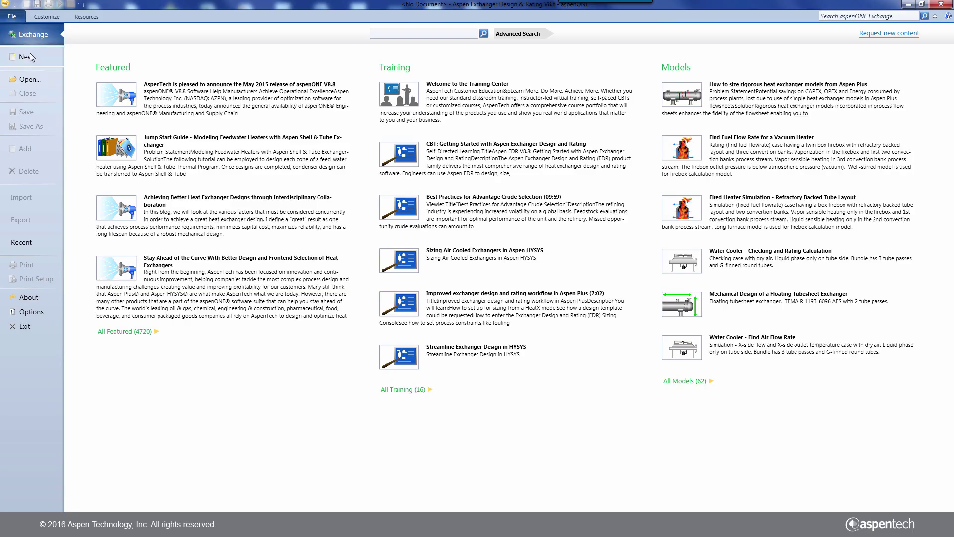
- Create a new untitled Air Cooled exchanger case and bring up its HYSYS and Aspen Plus import options
left_click(30, 56)
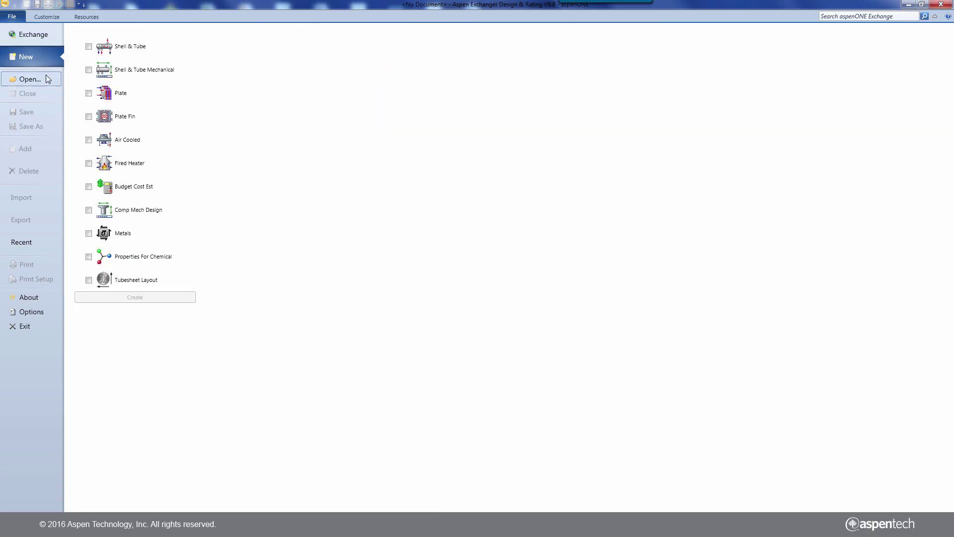
left_click(88, 140)
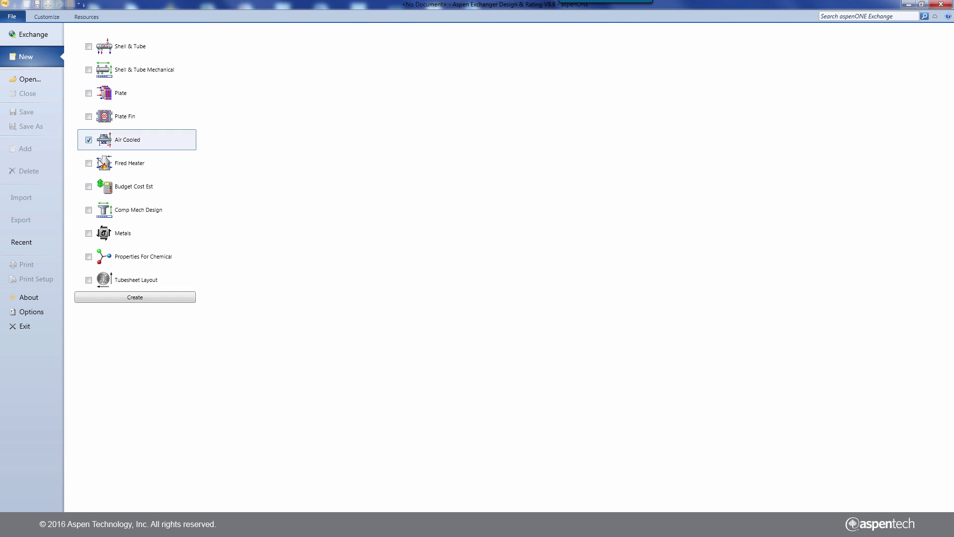
left_click(179, 298)
left_click(12, 17)
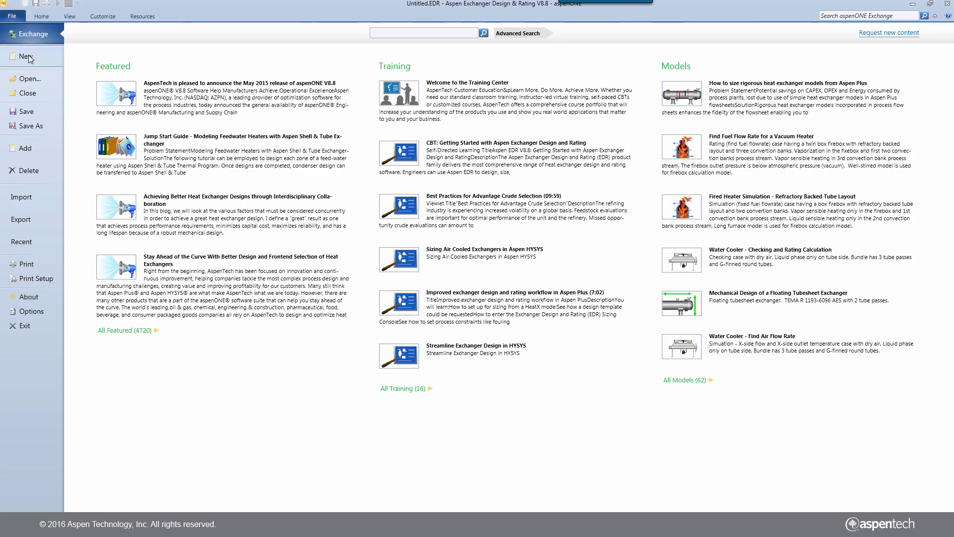
left_click(40, 192)
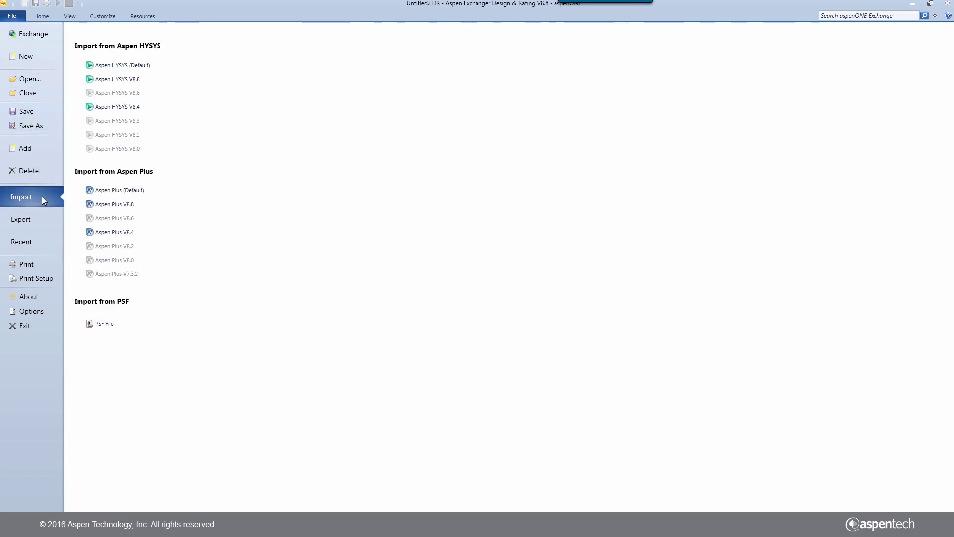
- Import exchanger AC-101 from Atmos_CDU.hsc, with pressure points 2 and 3 edited to 1.9 and 1.86 bar
left_click(157, 65)
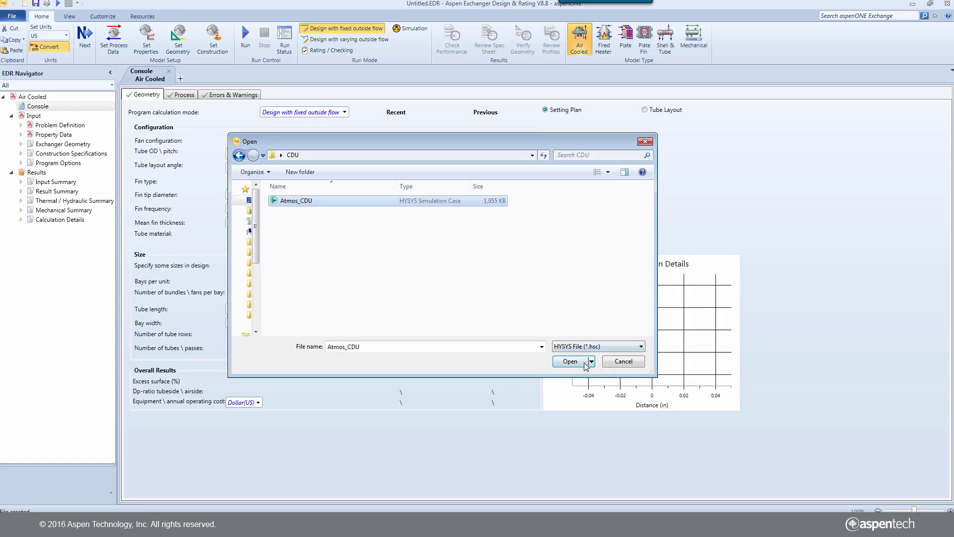
left_click(569, 361)
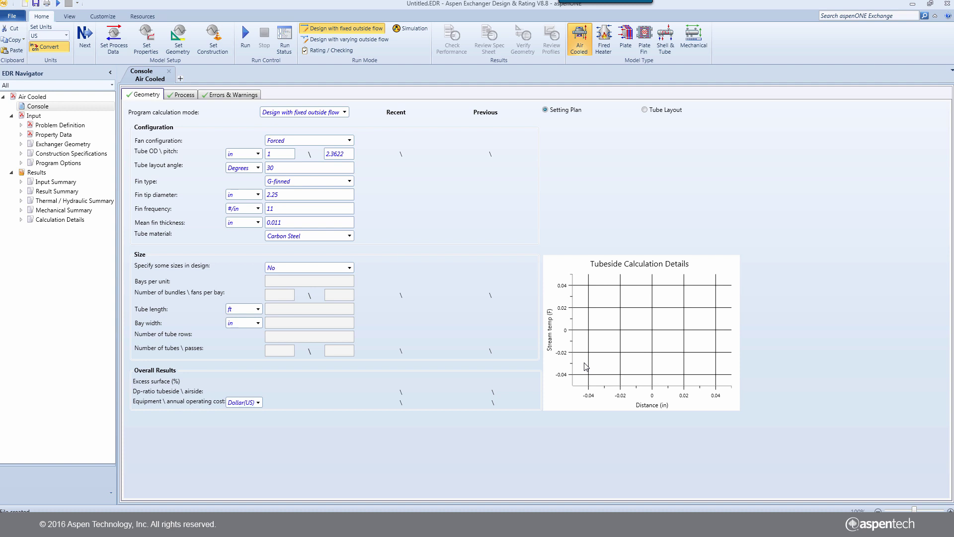
left_click(412, 217)
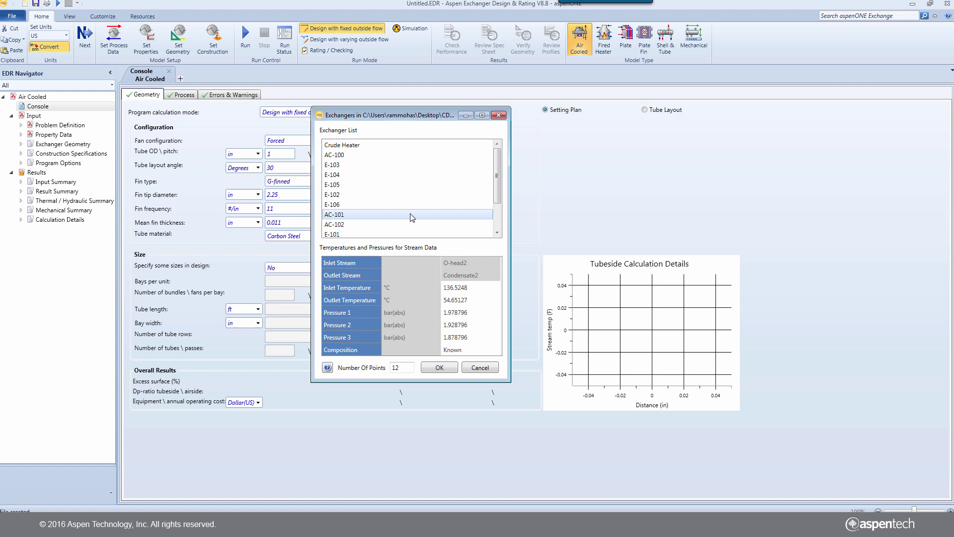
left_click(461, 324)
type("1.9")
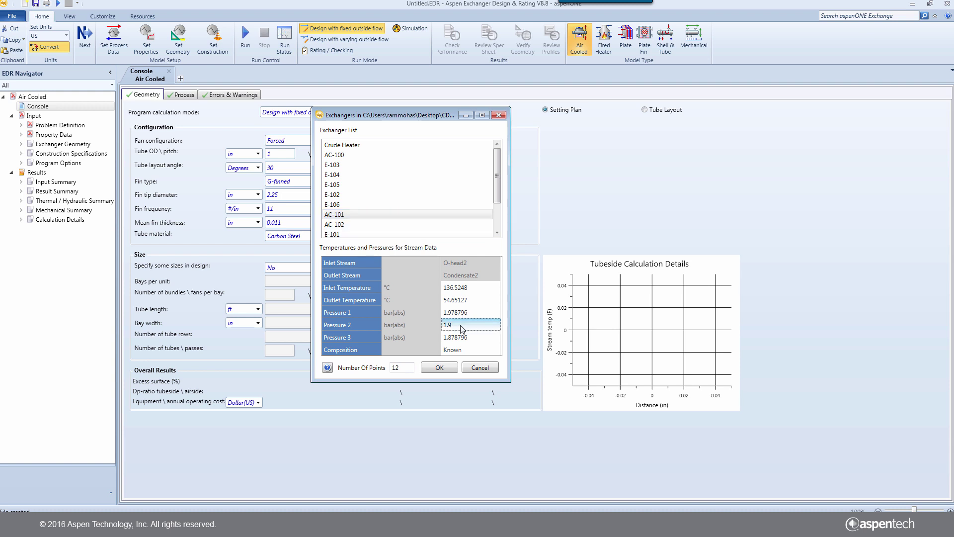
left_click(469, 338)
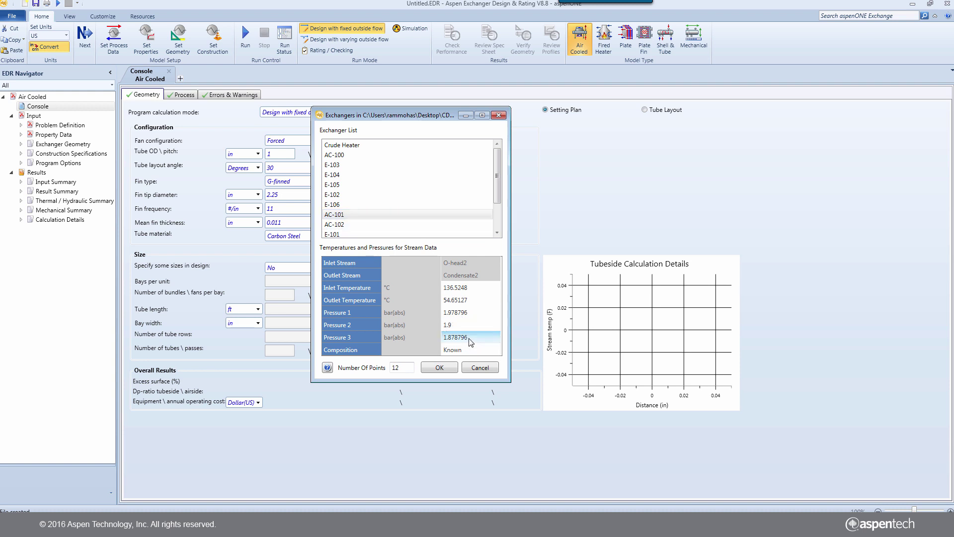
type("1.8")
left_click(452, 368)
left_click(566, 368)
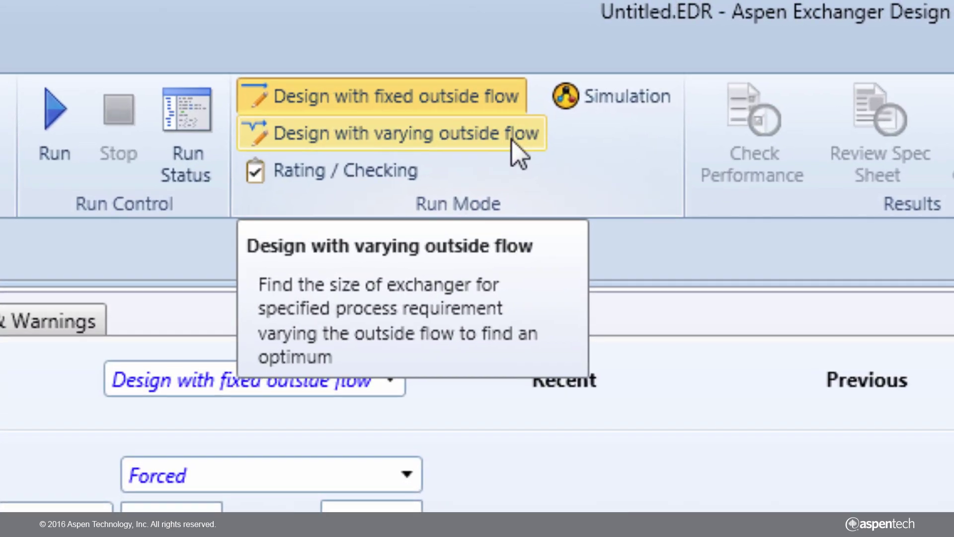
- Switch the run mode to Design with varying outside flow
left_click(380, 41)
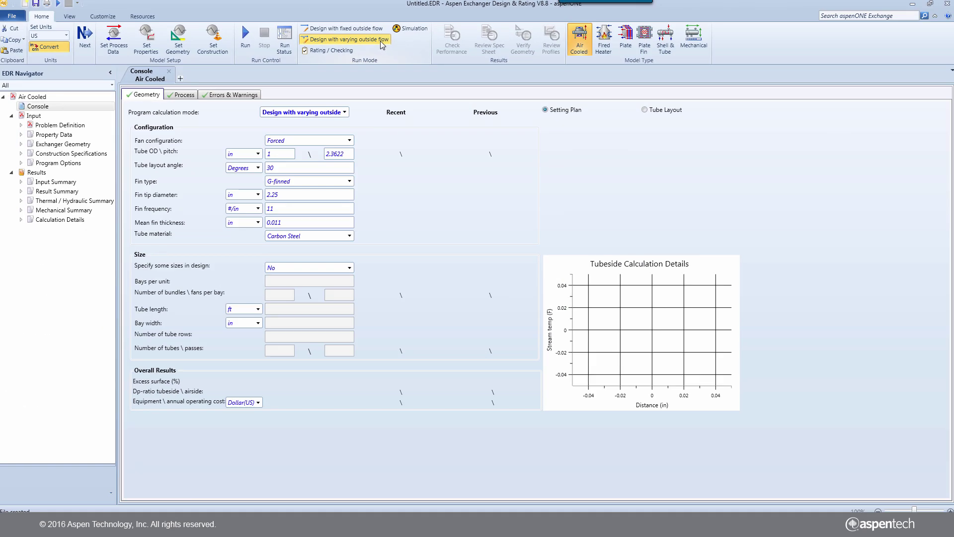
- Set tube-side estimated and allowable pressure drops to 0.1 bar and fouling resistance to 0.0001 m²K/W
left_click(113, 39)
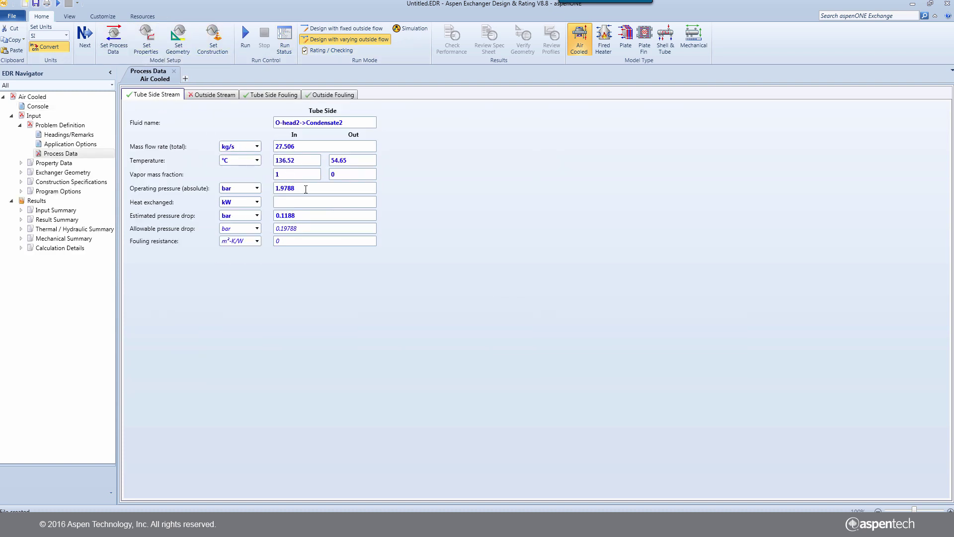
left_click(370, 216)
left_click(373, 215)
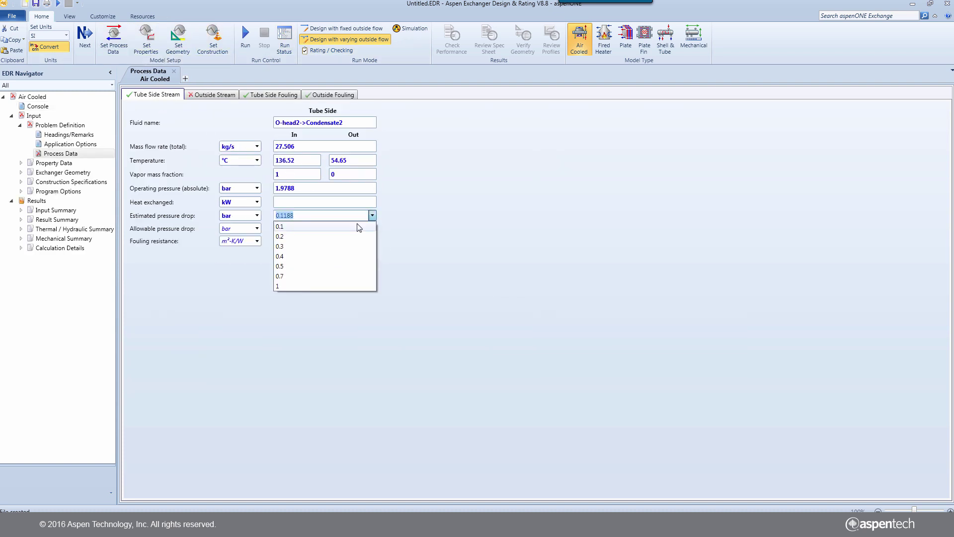
left_click(359, 227)
left_click(372, 228)
left_click(368, 239)
left_click(371, 240)
left_click(371, 253)
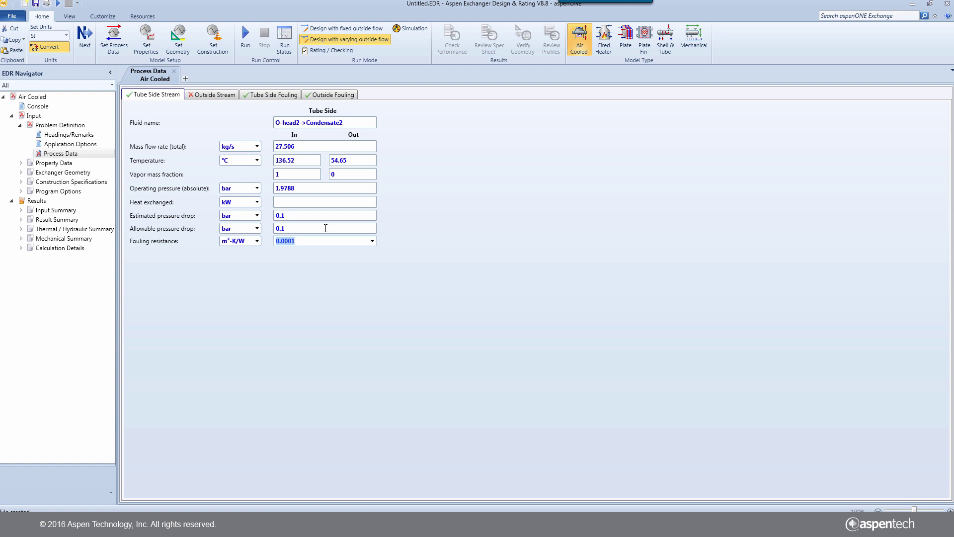
left_click(93, 56)
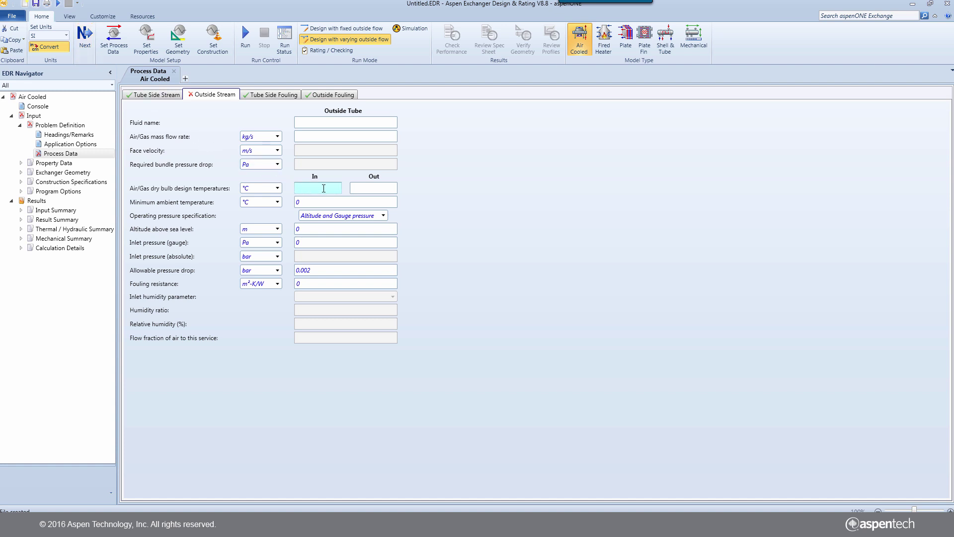
- Enter a 25 °C air inlet dry-bulb temperature and a 150 Pa allowable air pressure drop
type("25")
key("Return")
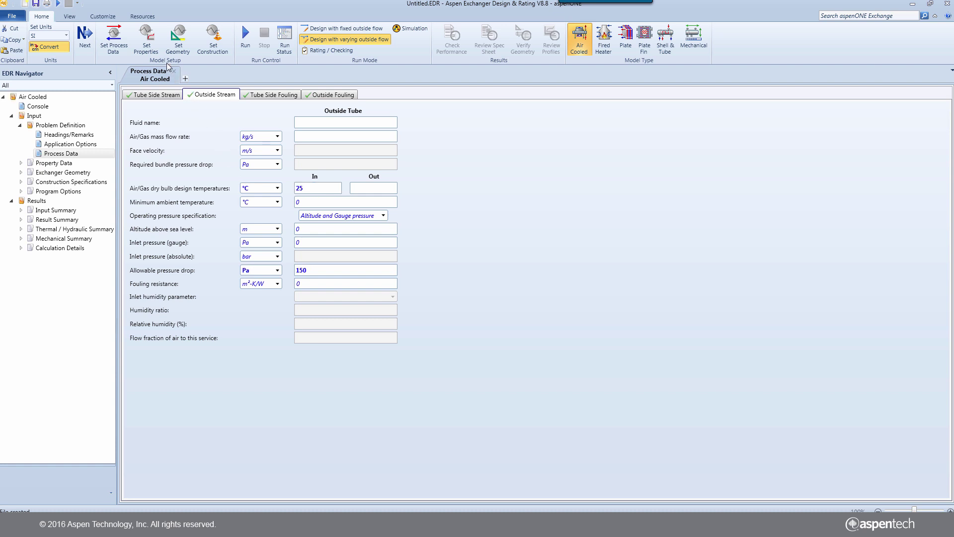
left_click(147, 42)
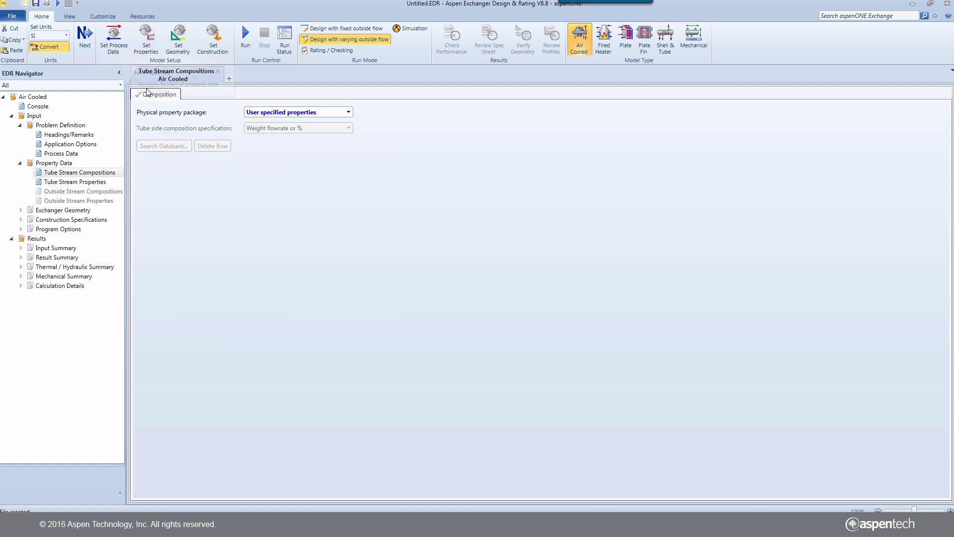
- Review the tube stream phase compositions and plot vapor mass fraction against specific enthalpy
left_click(119, 182)
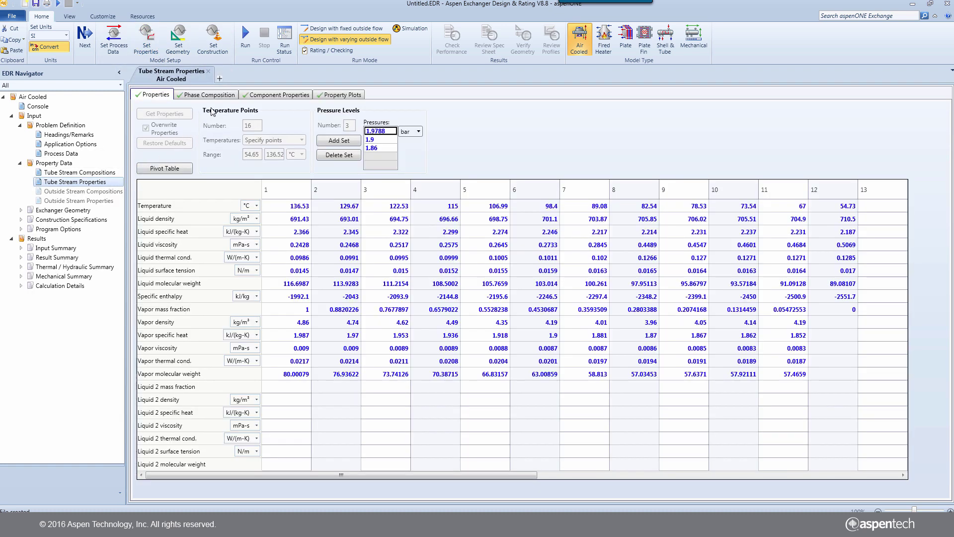
left_click(230, 95)
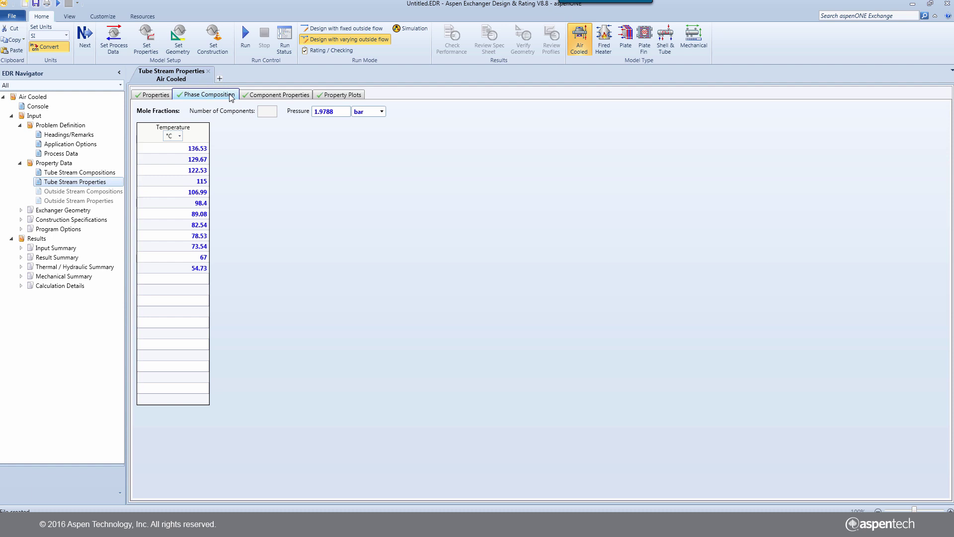
left_click(339, 95)
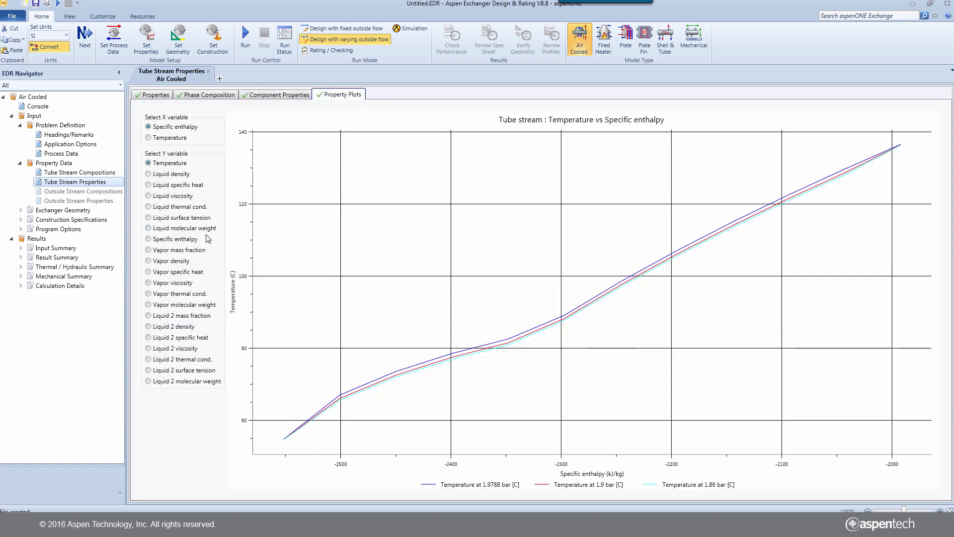
left_click(167, 251)
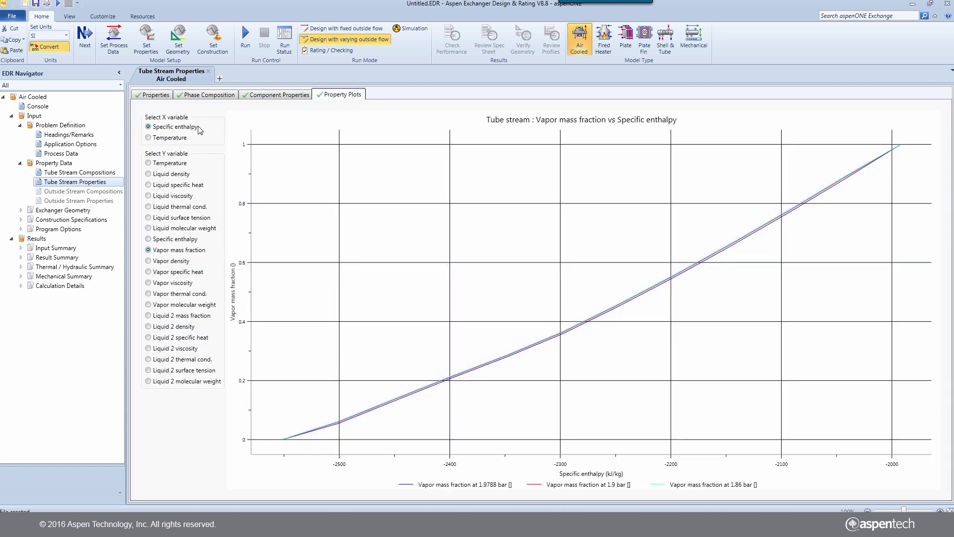
left_click(193, 53)
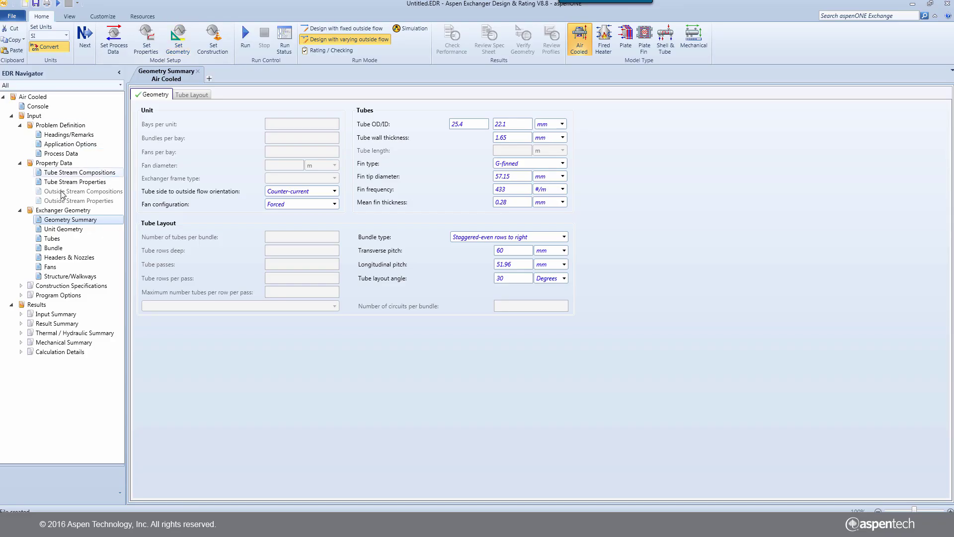
- Limit outside fluid face velocity to a 3 m/s minimum and 4 m/s maximum in Process Limits
left_click(21, 296)
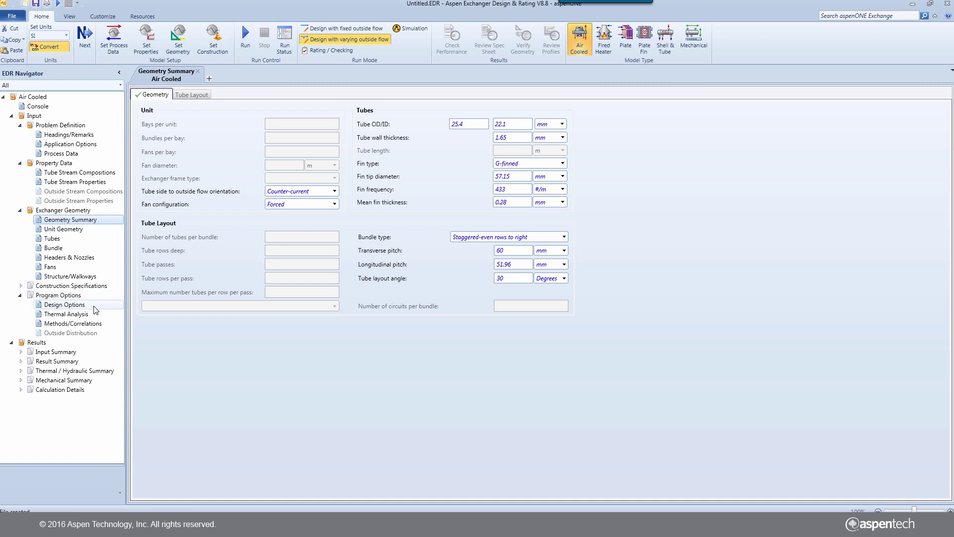
left_click(89, 305)
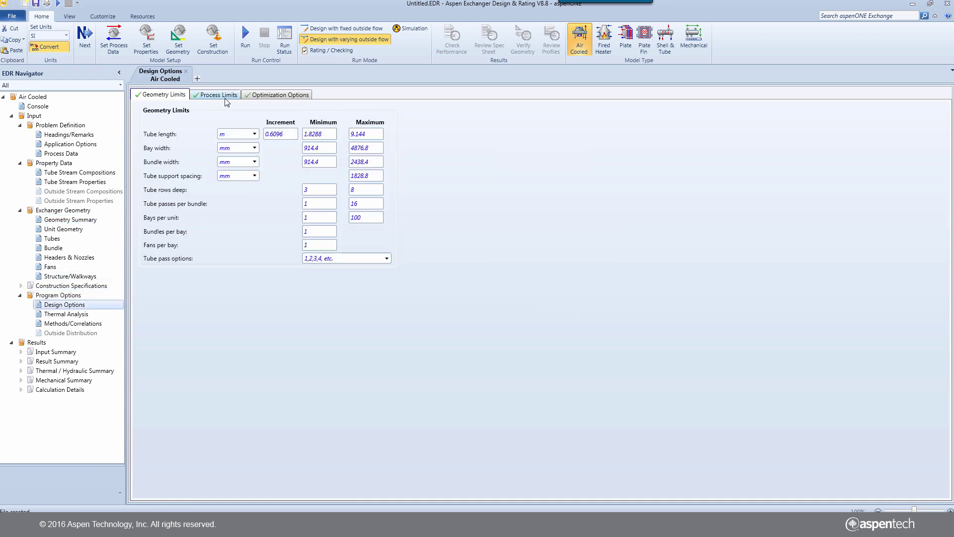
left_click(230, 96)
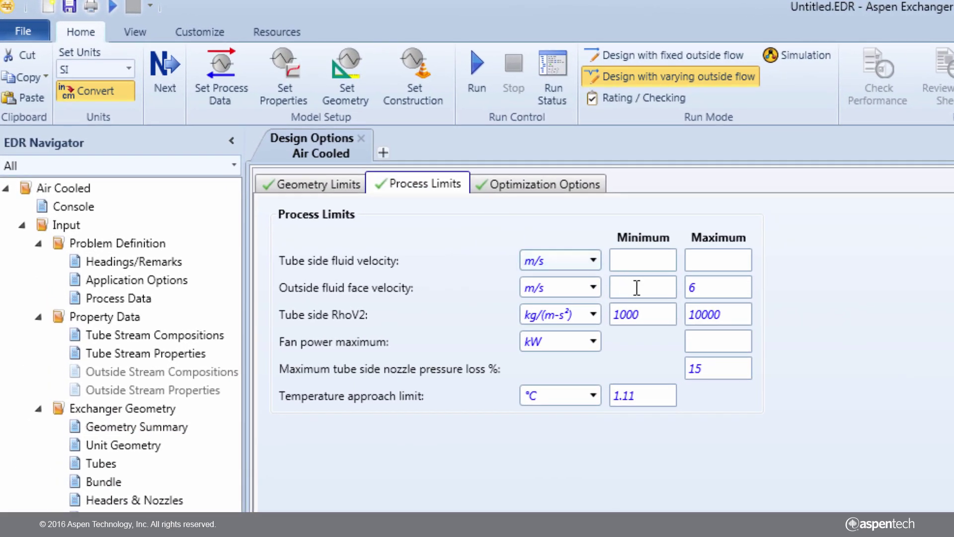
left_click(509, 229)
type("3")
left_click(716, 282)
type("4")
key("Tab")
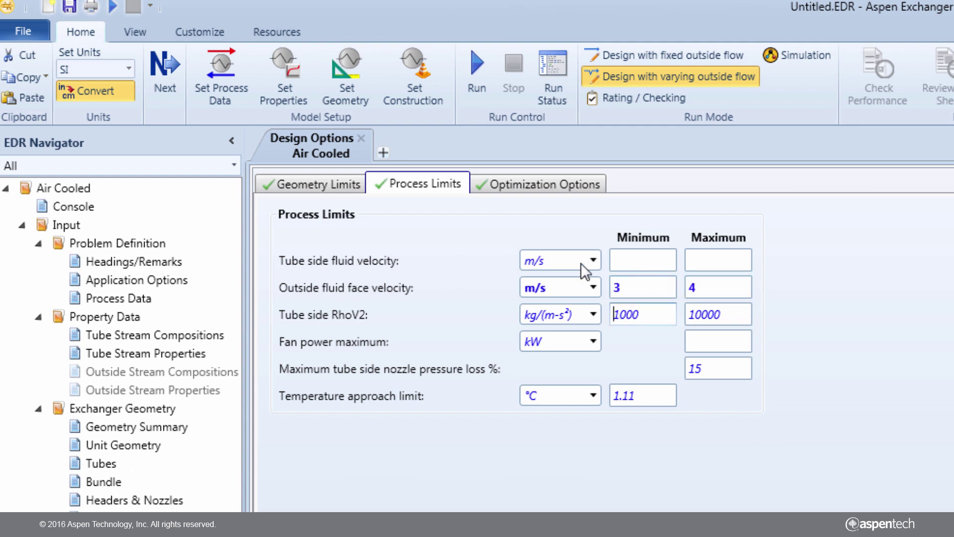
- Show the Geometry Limits, with tube length ranging from 1.8288 to 9.144 m
left_click(343, 187)
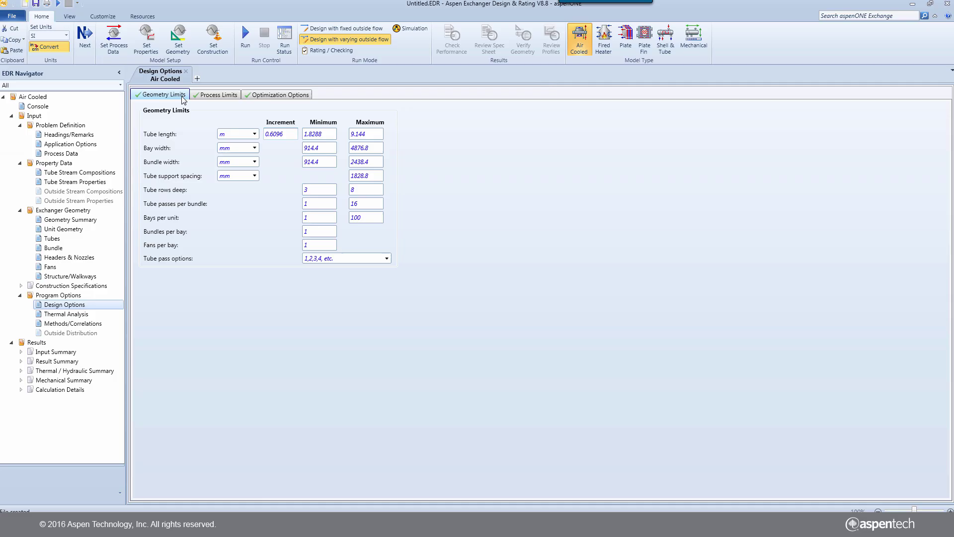
- Run the design, follow its progress, and view the overall performance showing 15392.5 kW exchanged
left_click(248, 50)
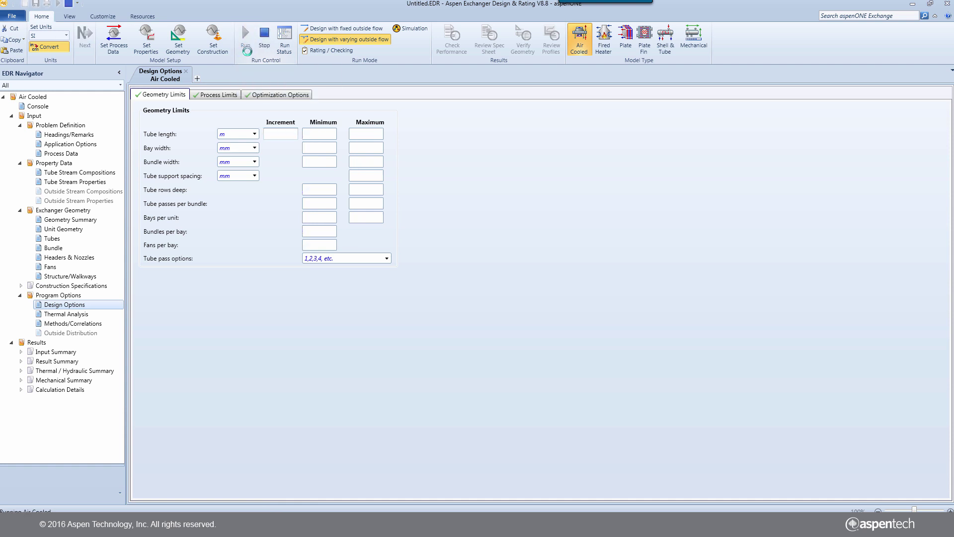
left_click(292, 54)
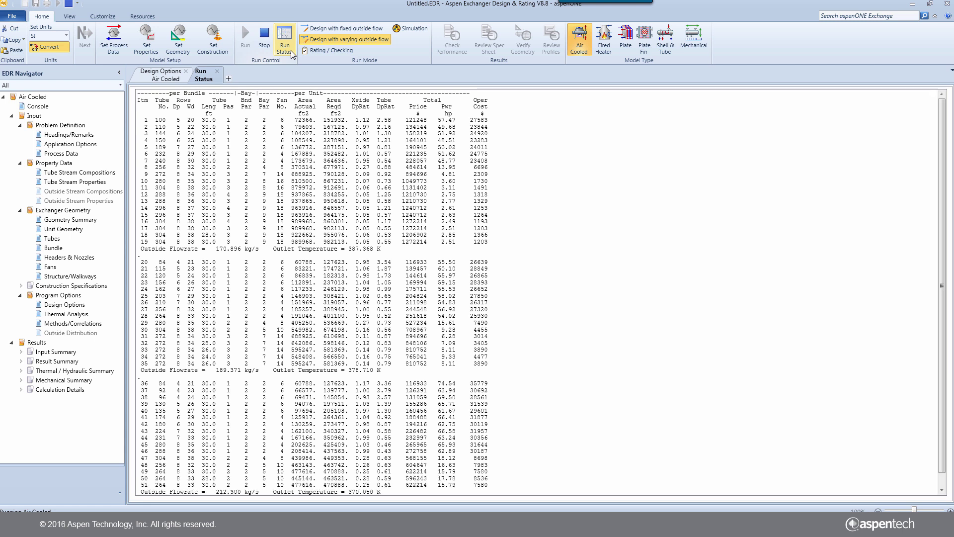
left_click(468, 47)
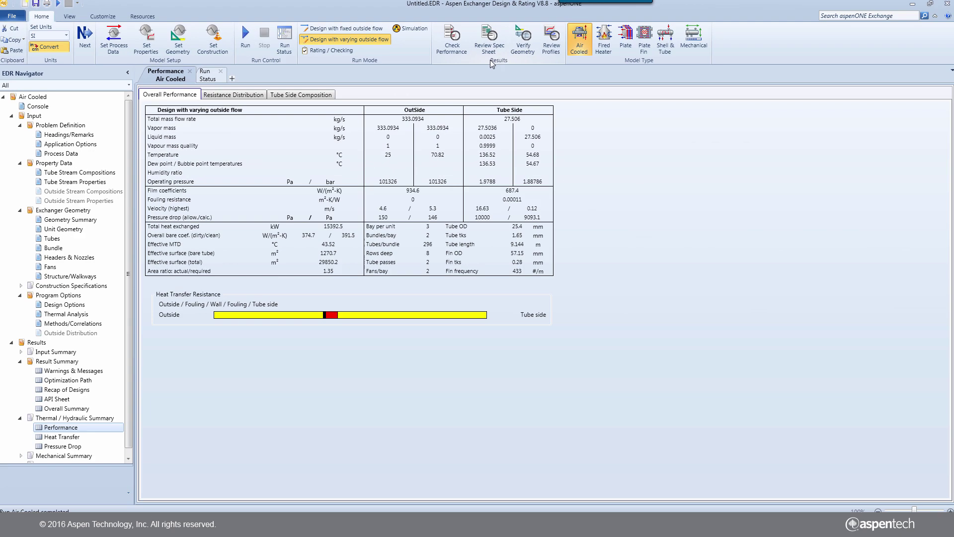
- Open the API specification sheet and scroll through its tube-side, air-side and construction data
left_click(502, 49)
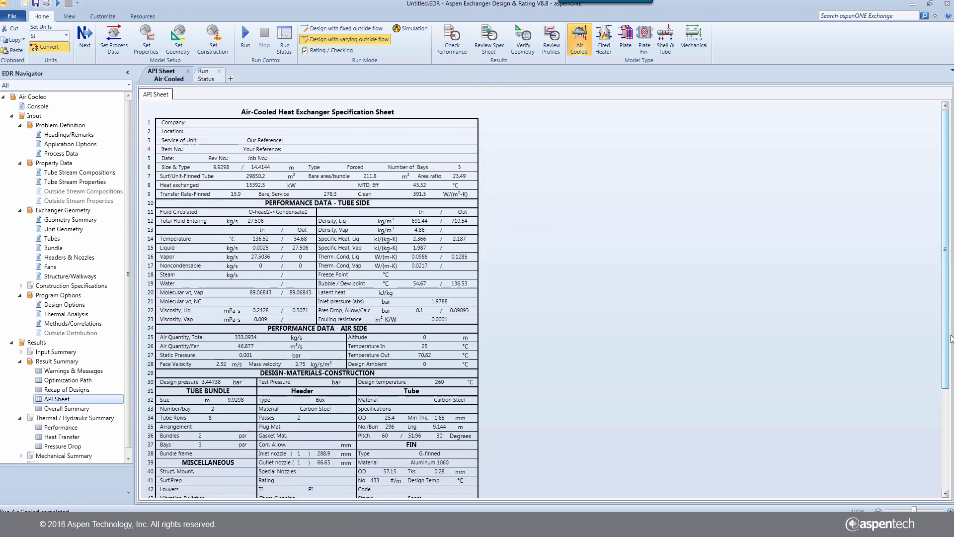
scroll(950, 348, "down", 2)
scroll(950, 372, "up", 2)
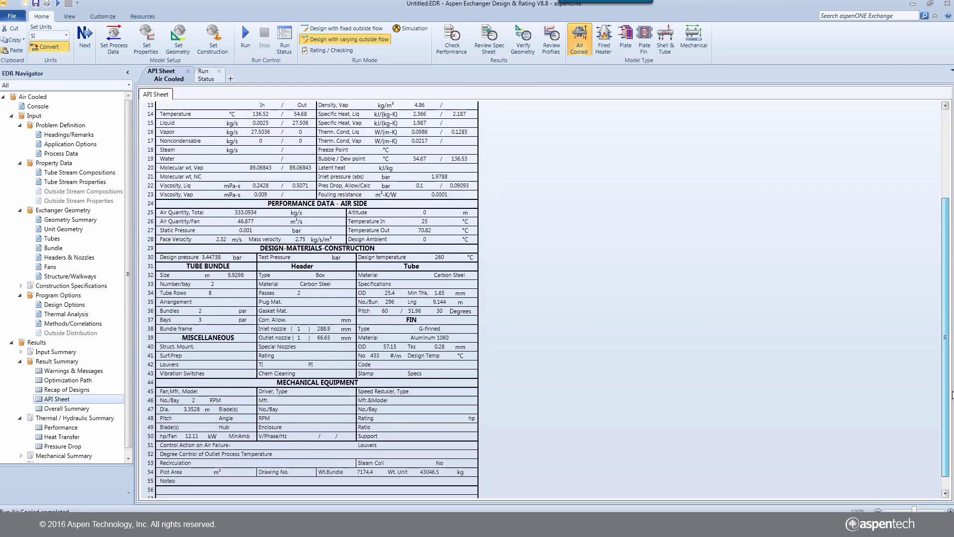
scroll(949, 305, "up", 2)
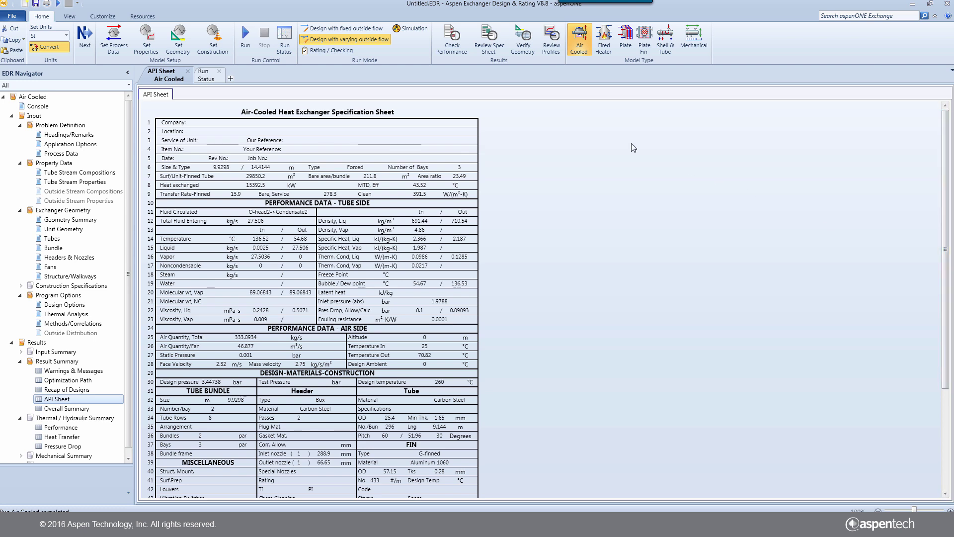
- Copy the tube layout drawing, then show the Optimization Path table with case 142 selected
left_click(529, 56)
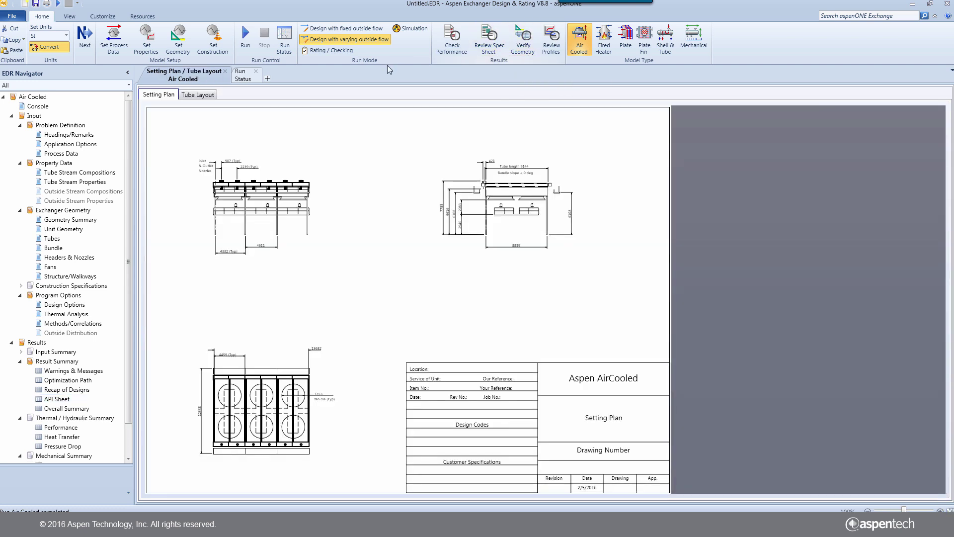
left_click(216, 96)
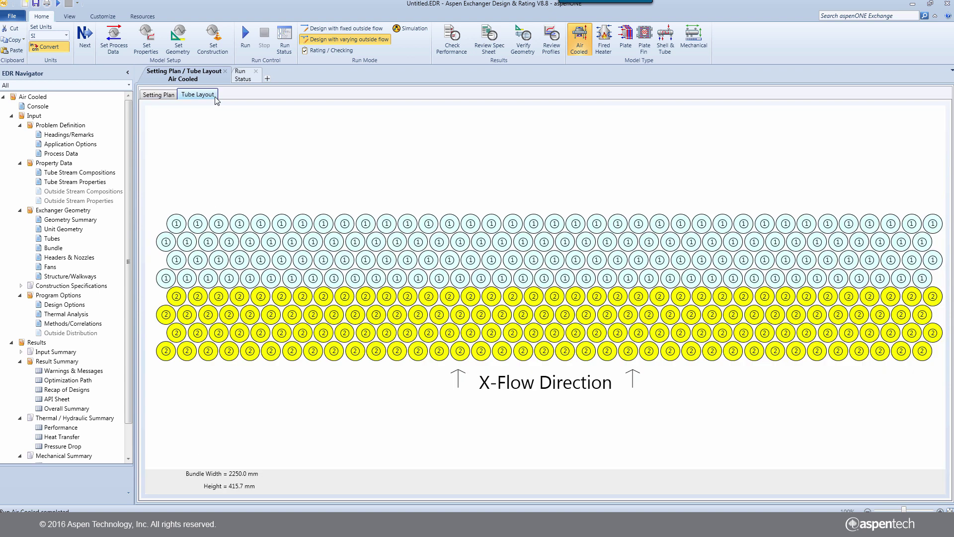
right_click(277, 140)
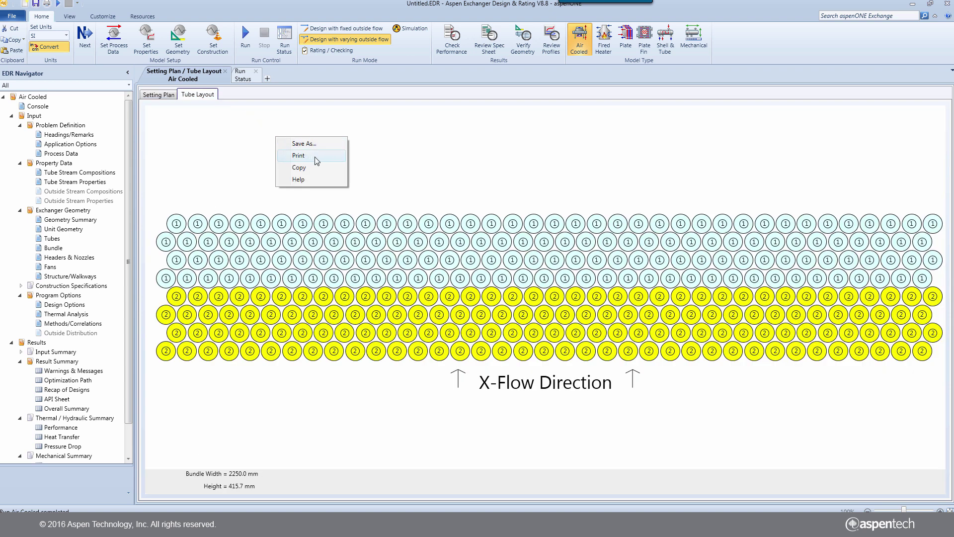
left_click(325, 172)
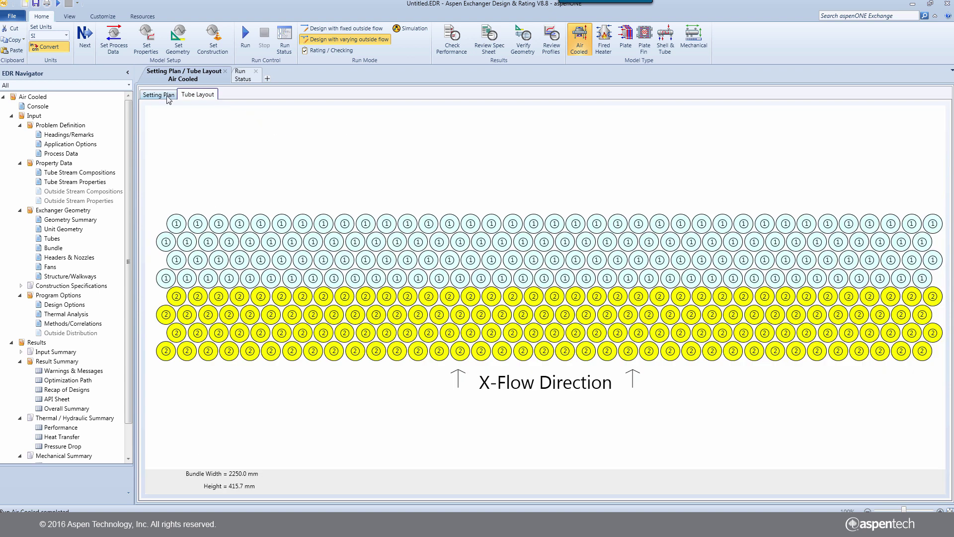
left_click(167, 97)
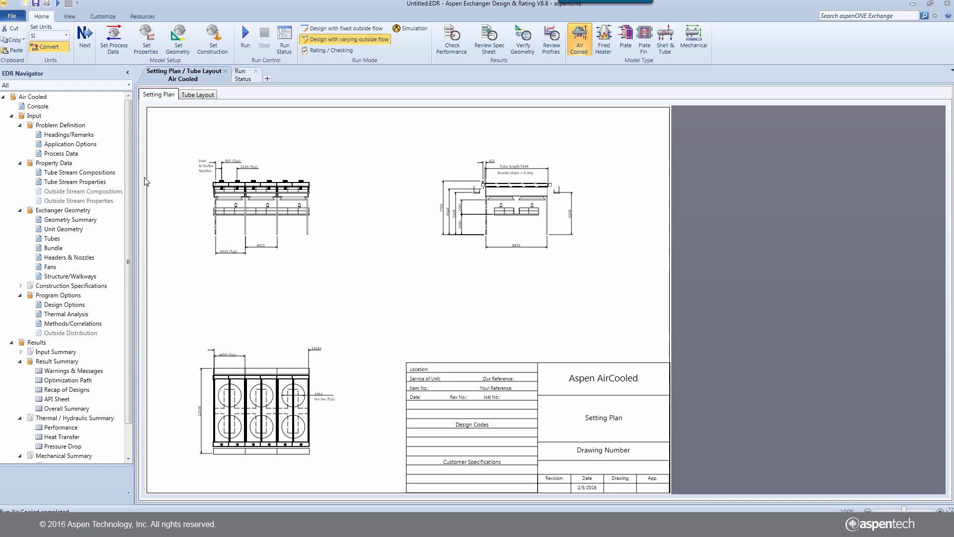
left_click(89, 380)
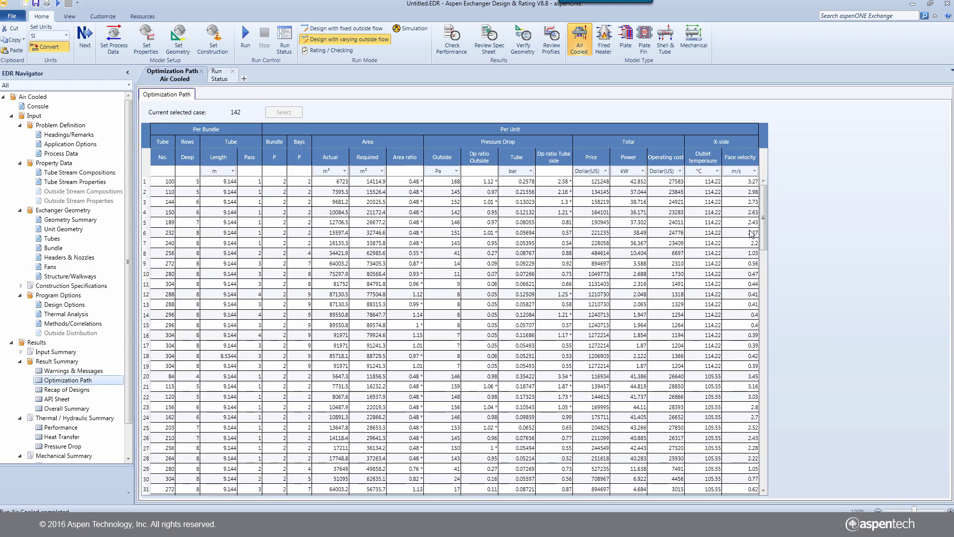
- Review the design cases, then show the Console summary: 3 bays, 296 tubes, 2 passes
left_click_drag(765, 227, 770, 461)
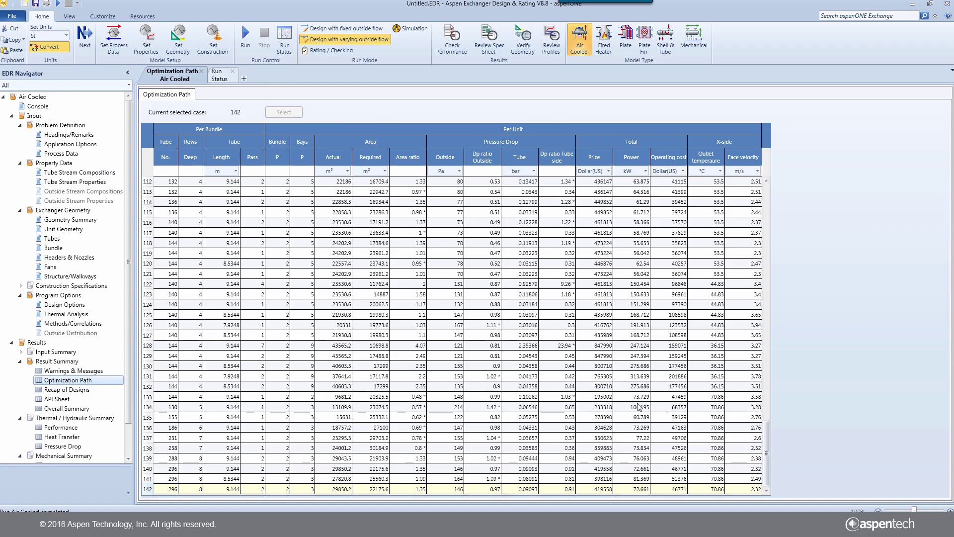
left_click(49, 106)
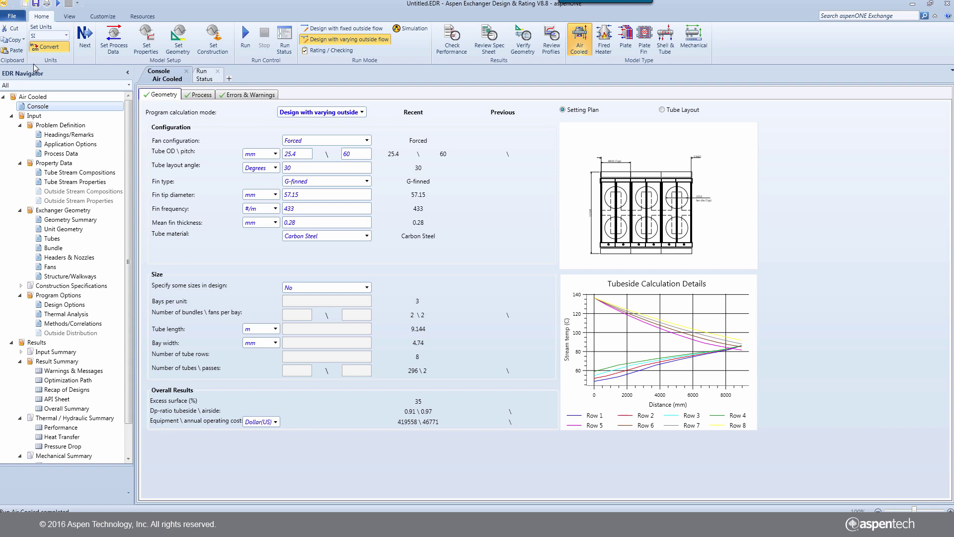
- Save the design as AC-101.EDR and switch to Rating / Checking with the current geometry
left_click(12, 16)
left_click(28, 111)
type("AC")
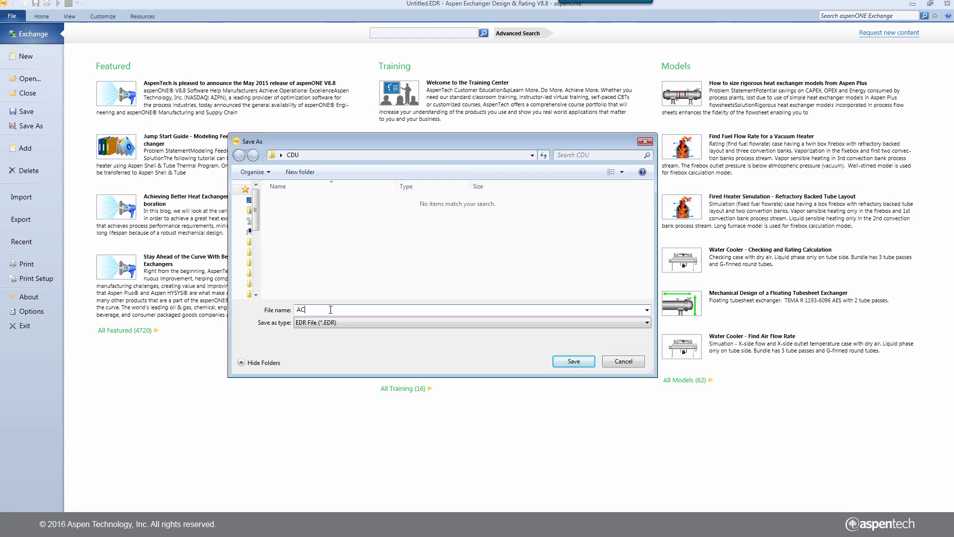
type("-101")
left_click(574, 361)
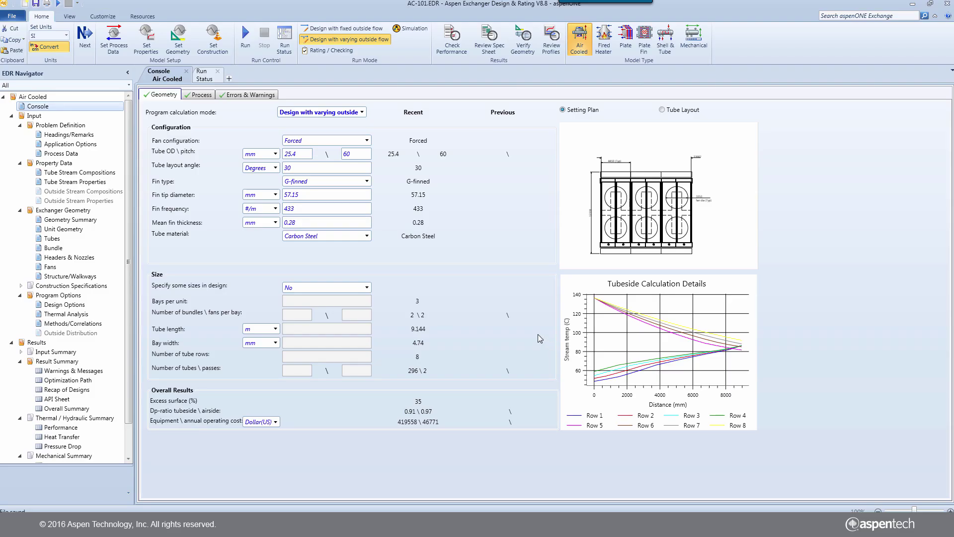
left_click(353, 50)
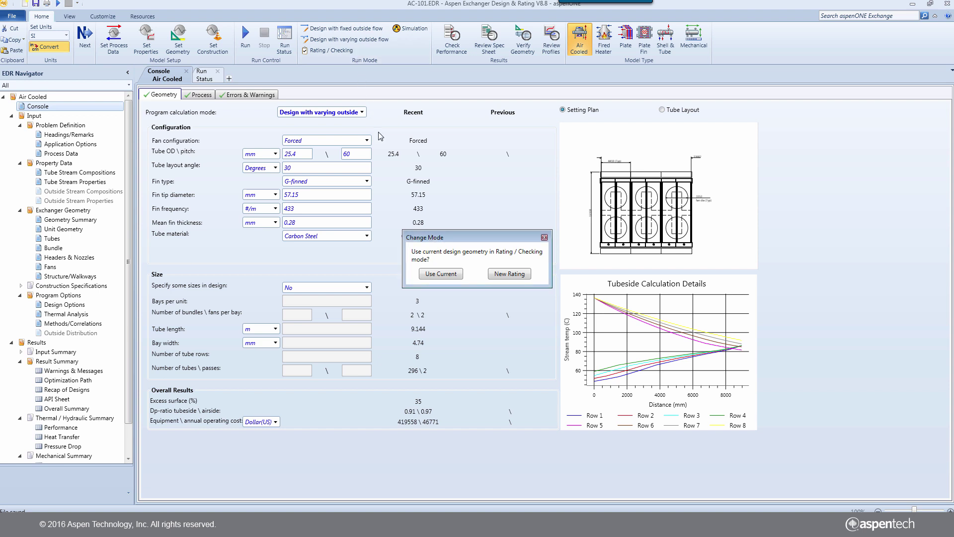
left_click(454, 275)
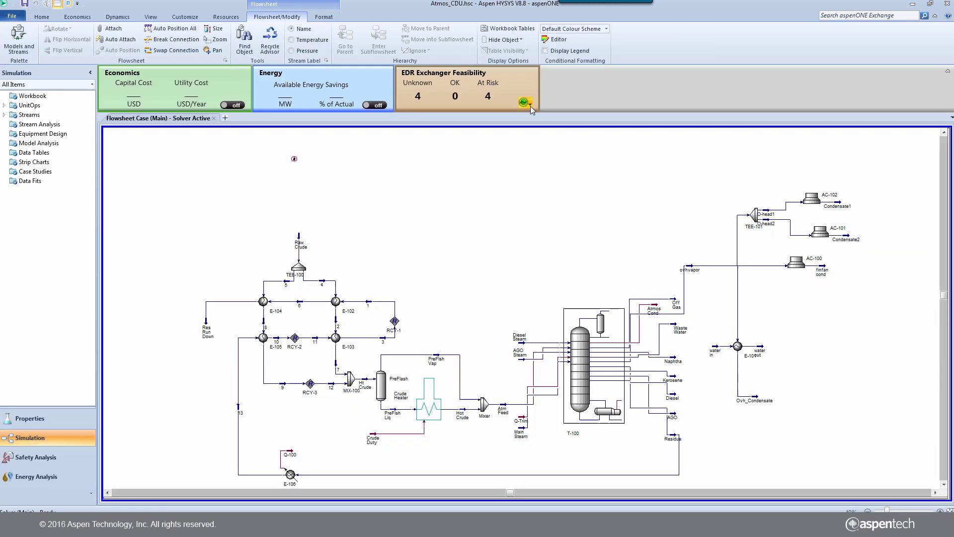
- Show model status on the exchangers and start specifying rigorous geometry for AC-101
left_click(530, 106)
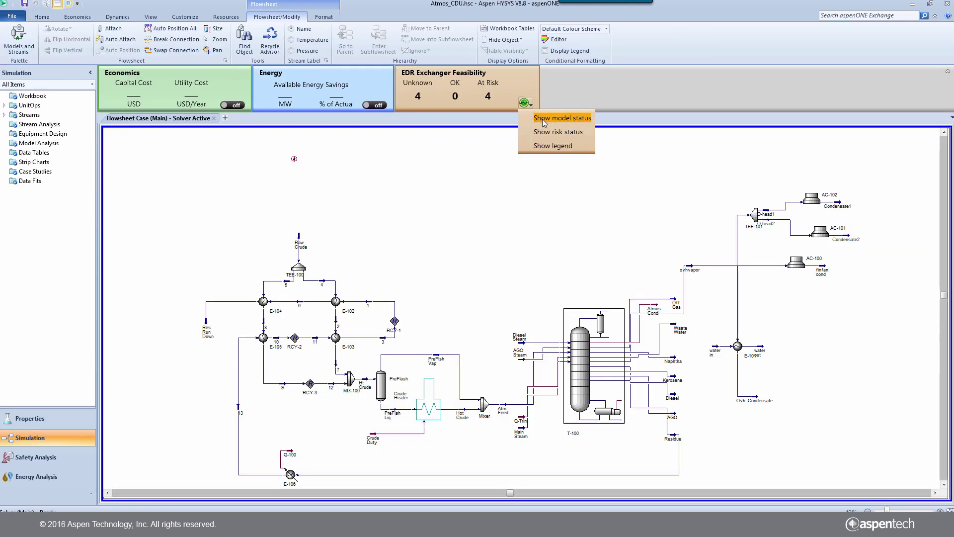
left_click(562, 118)
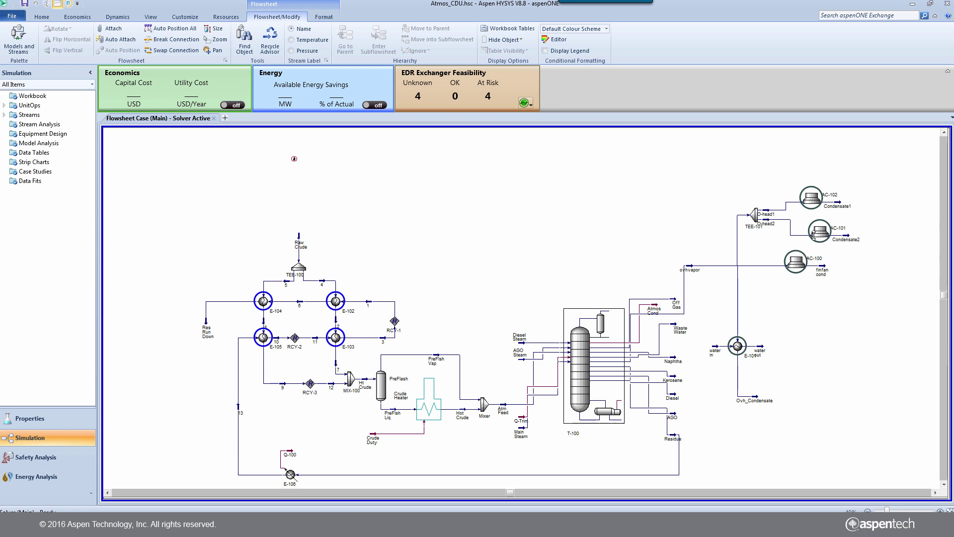
mouse_move(818, 238)
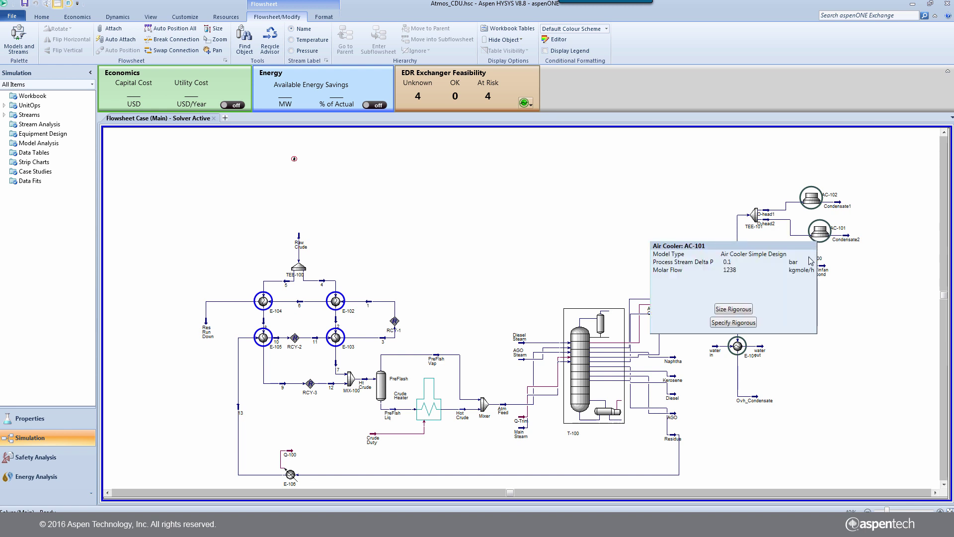
left_click(749, 323)
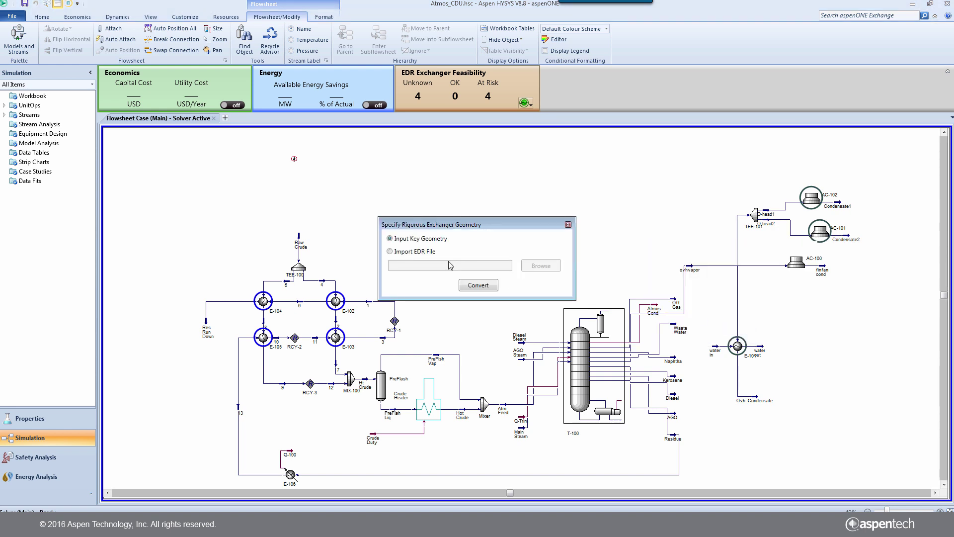
- Import the AC-101.EDR file and convert AC-101 to the rigorous EDR model
left_click(413, 252)
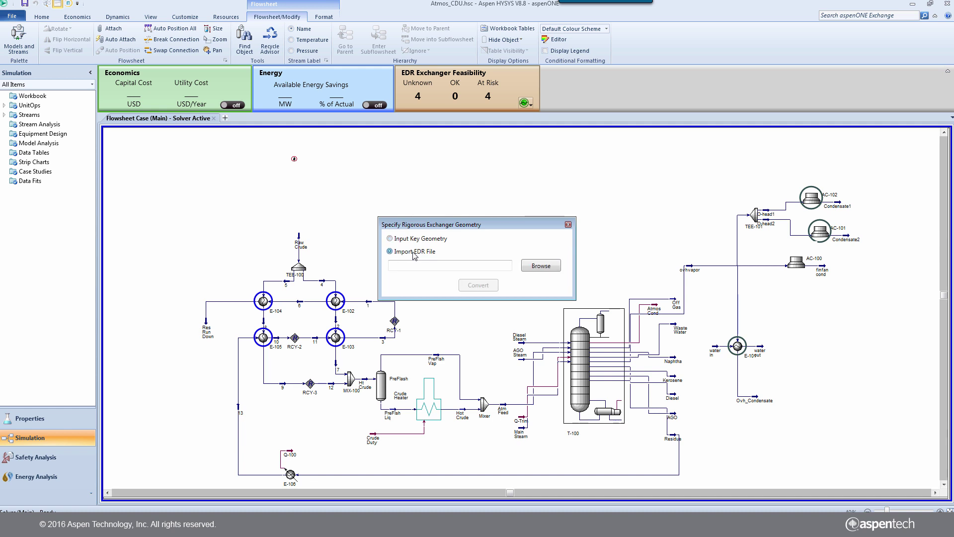
left_click(558, 271)
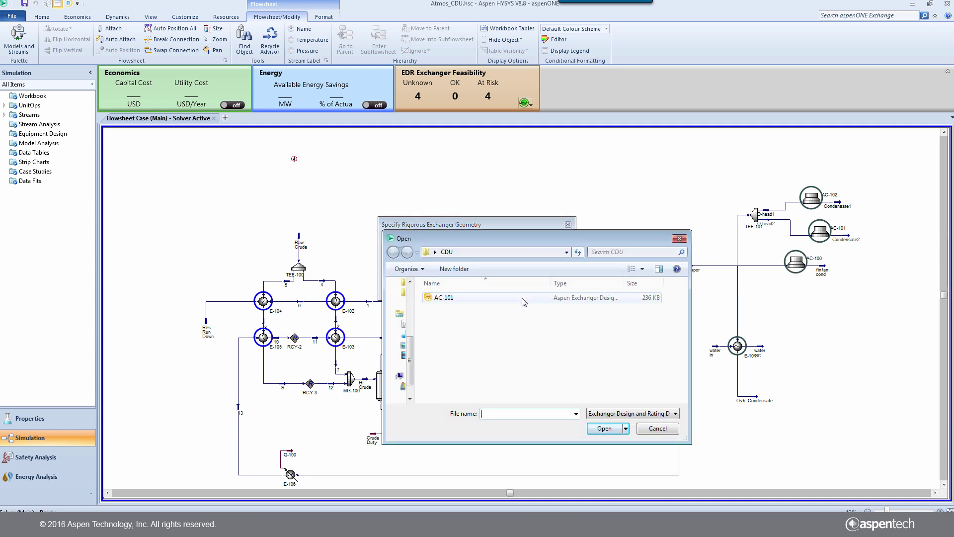
left_click(525, 298)
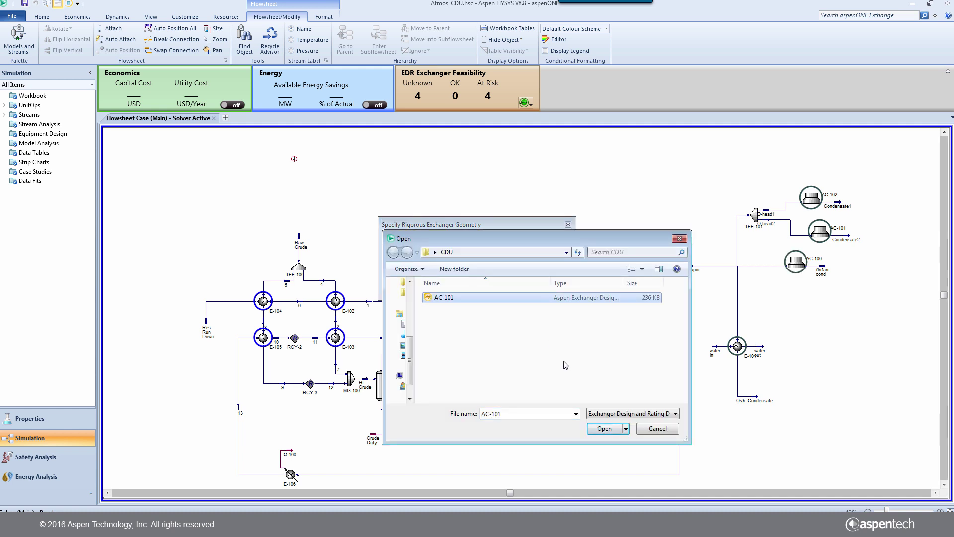
left_click(615, 428)
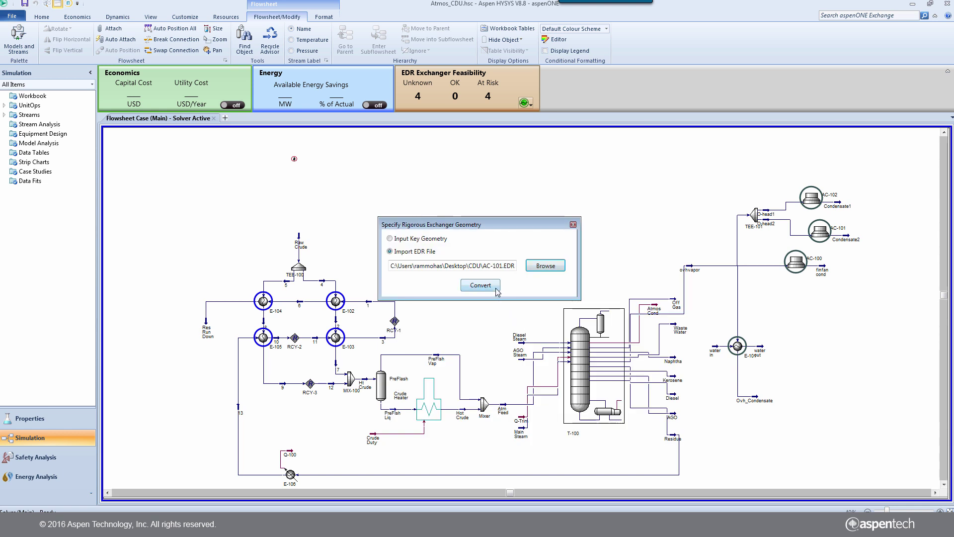
left_click(480, 285)
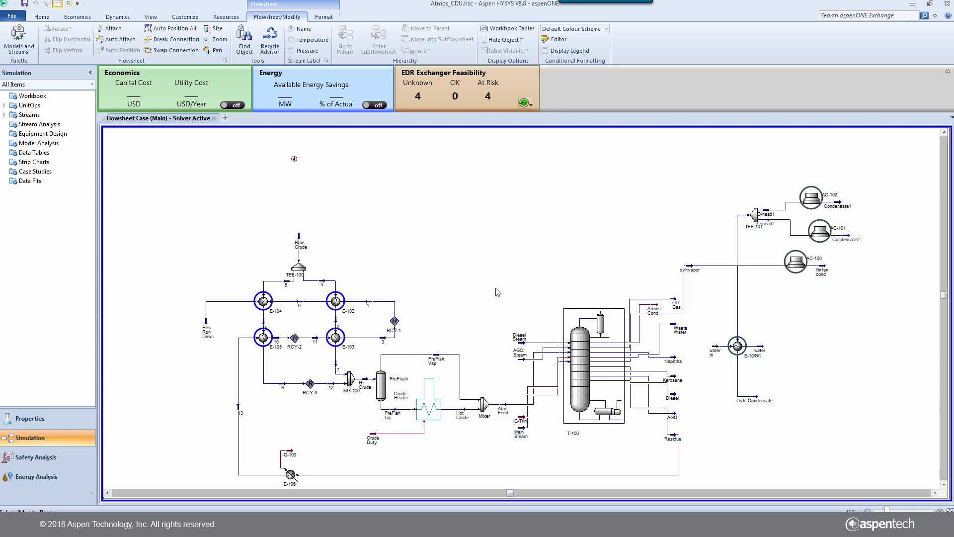